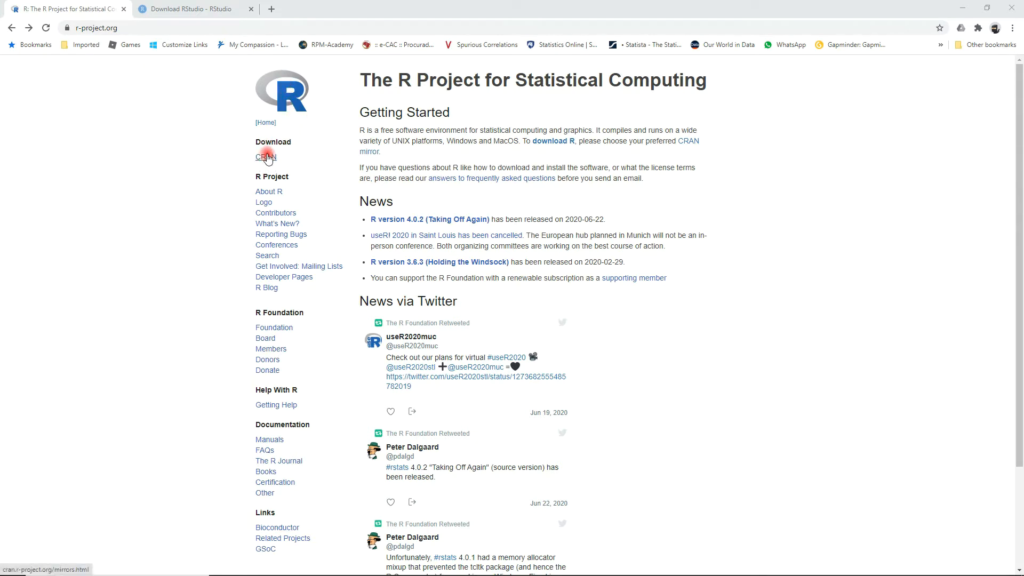
- Look through the CRAN mirrors list and compare the RStudio editions on the RStudio download page
left_click(269, 158)
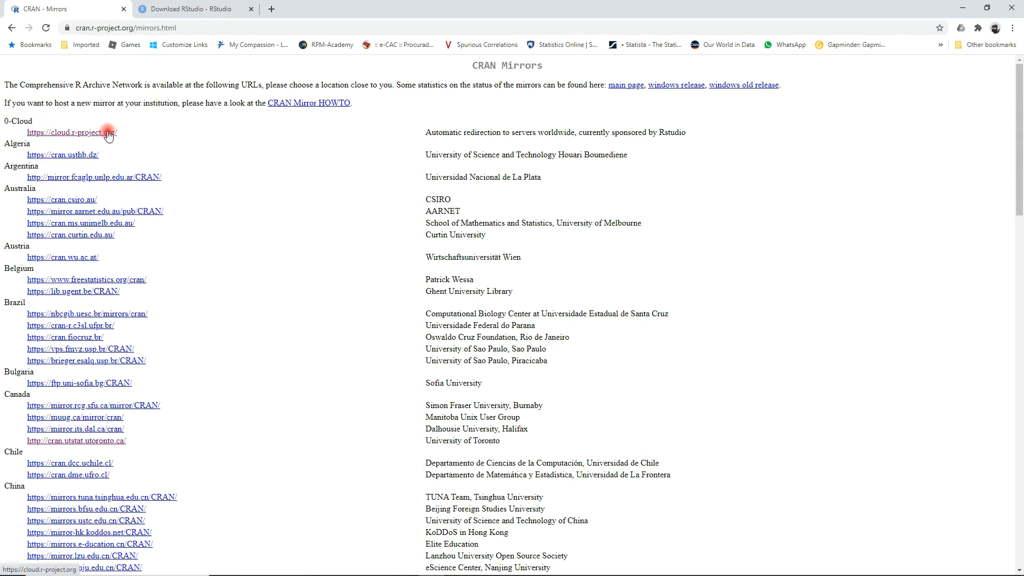
left_click(198, 10)
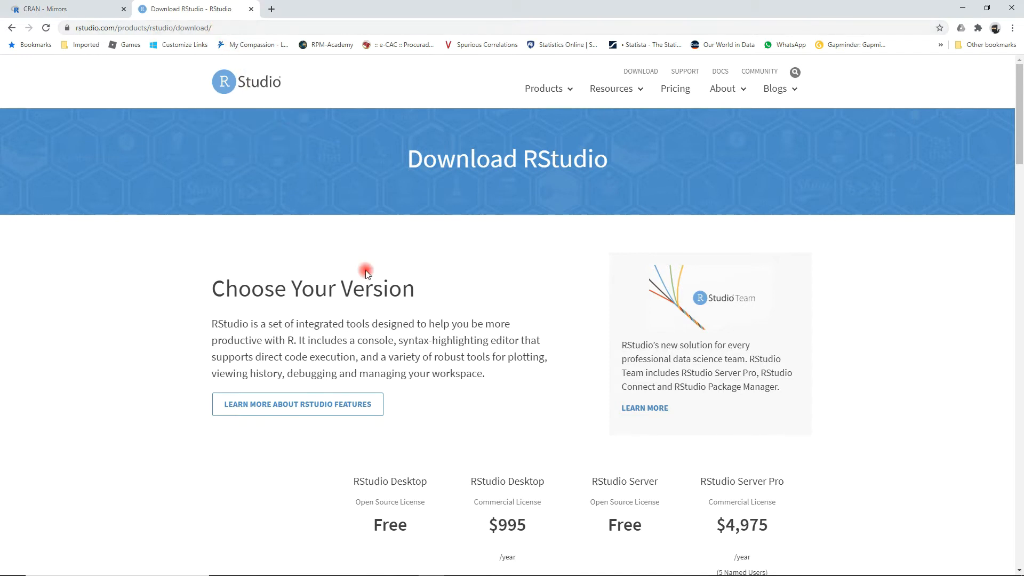
scroll(456, 375, "down", 1)
scroll(456, 376, "down", 5)
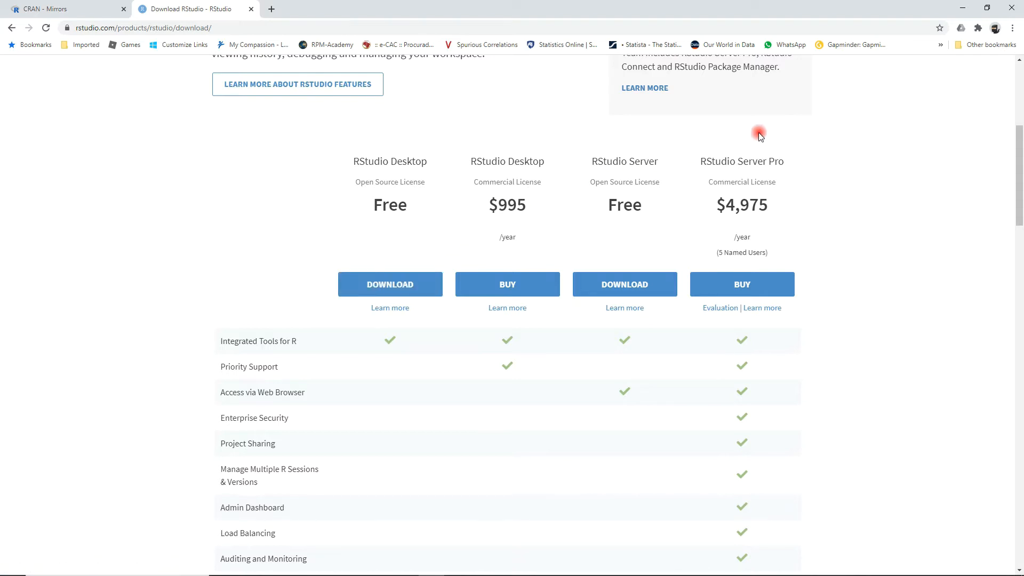
- Minimize the browser, find the RStudio folder among the installed programs, and launch RStudio
left_click(962, 8)
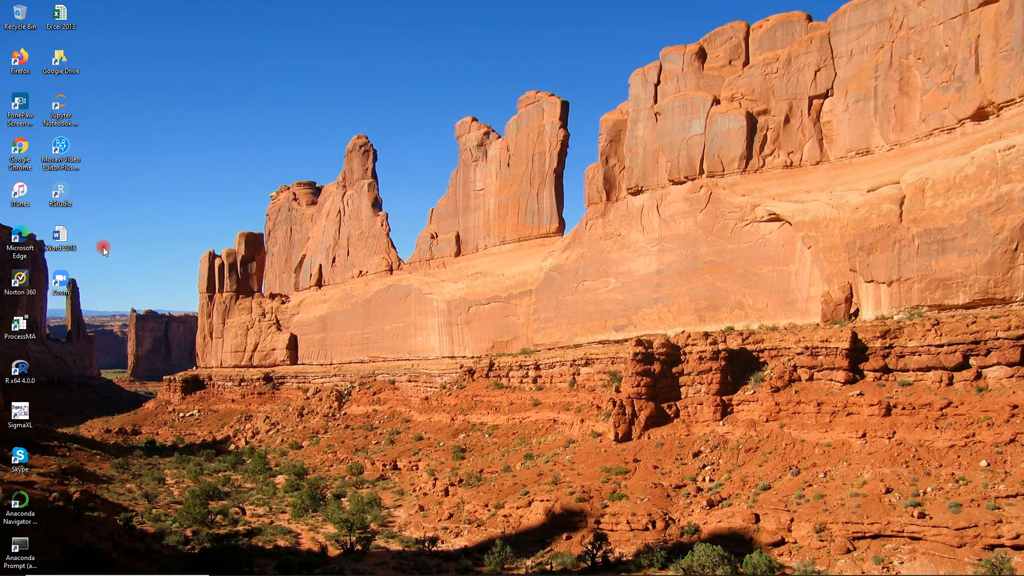
mouse_move(4, 573)
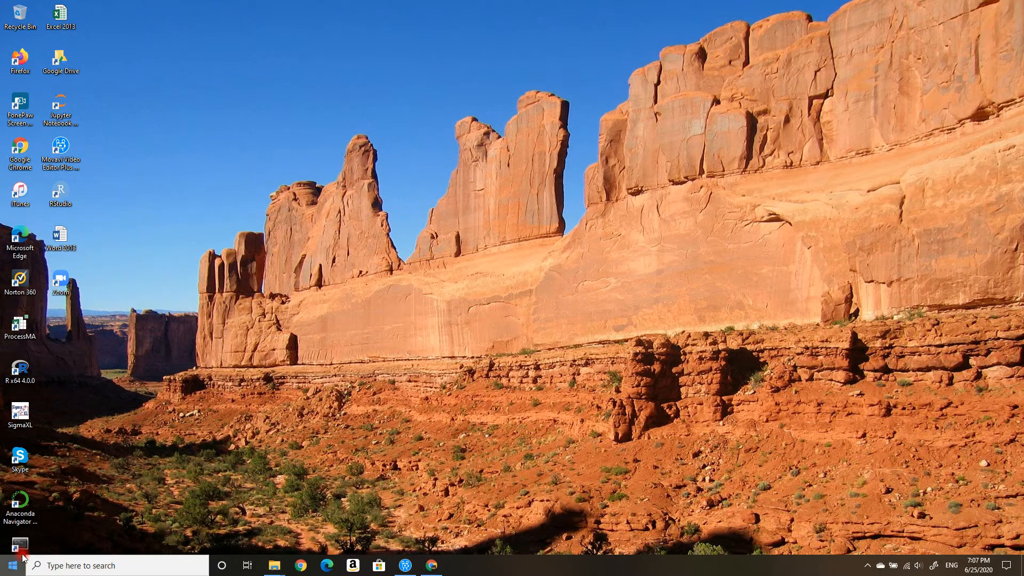
left_click(16, 564)
scroll(127, 414, "down", 10)
scroll(133, 422, "down", 5)
scroll(144, 448, "down", 8)
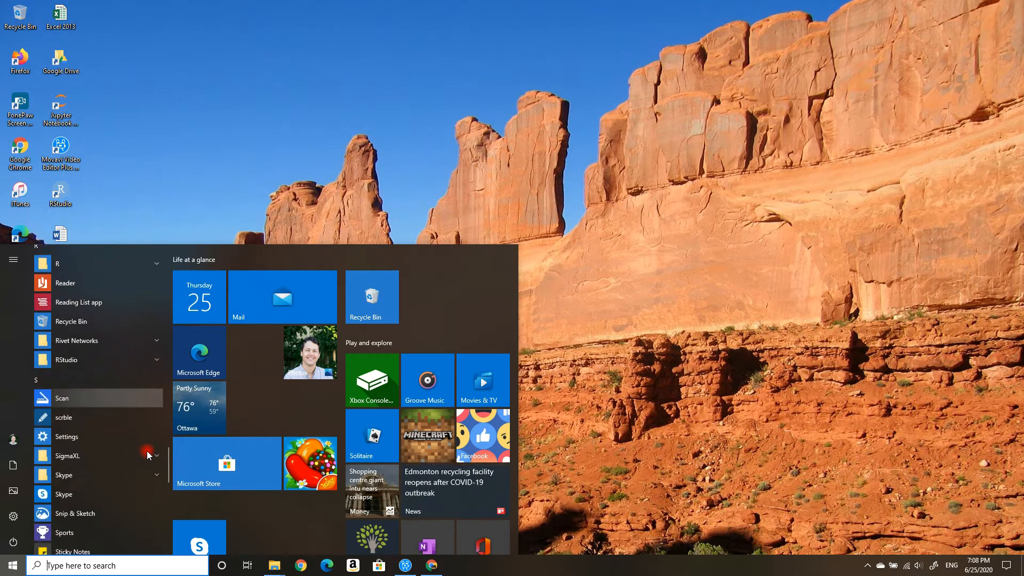
scroll(152, 432, "up", 1)
left_click(157, 408)
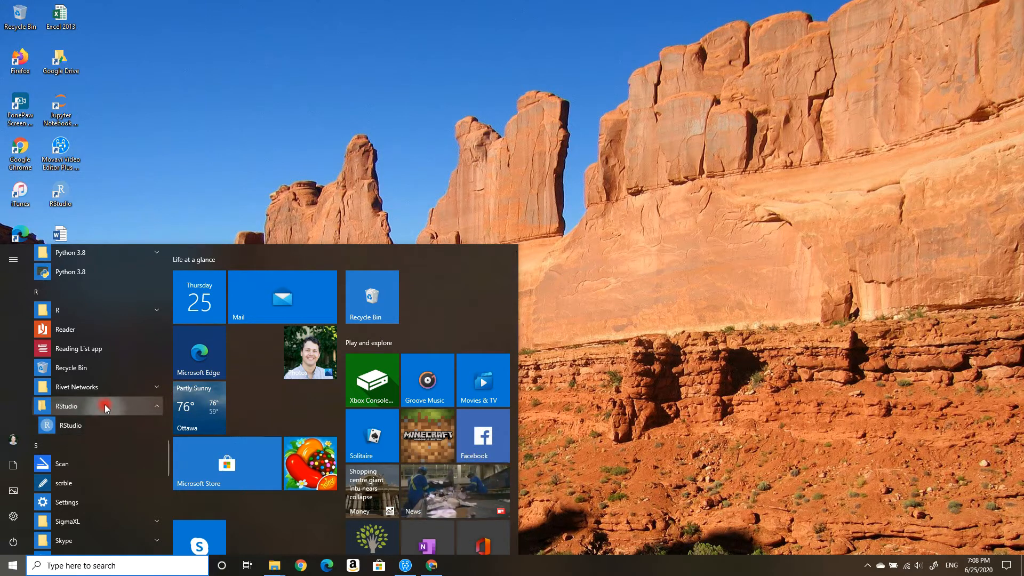
left_click(129, 209)
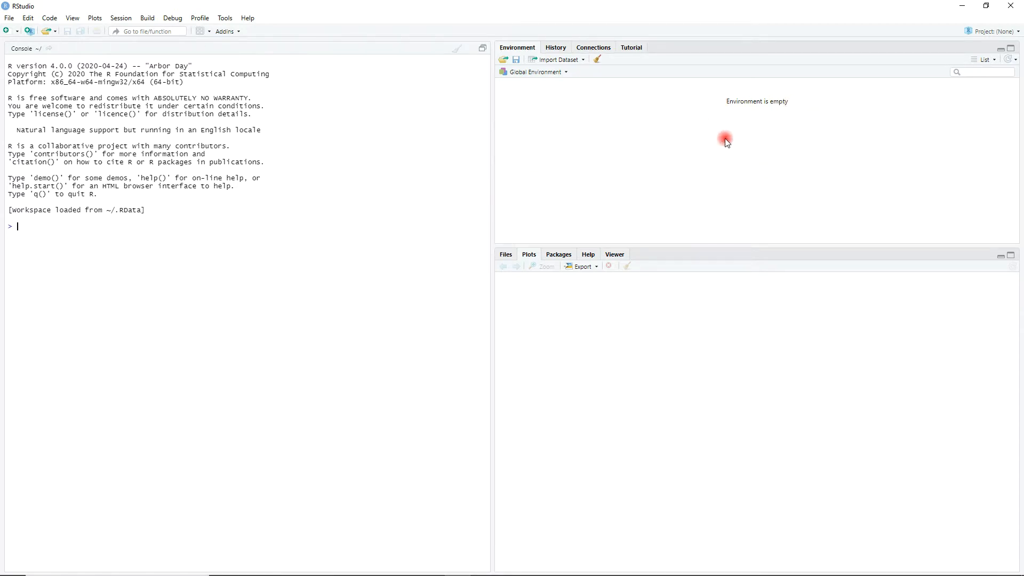
- Look over the command history, connections, environment, installed packages and help documentation in the RStudio workspace
left_click(556, 48)
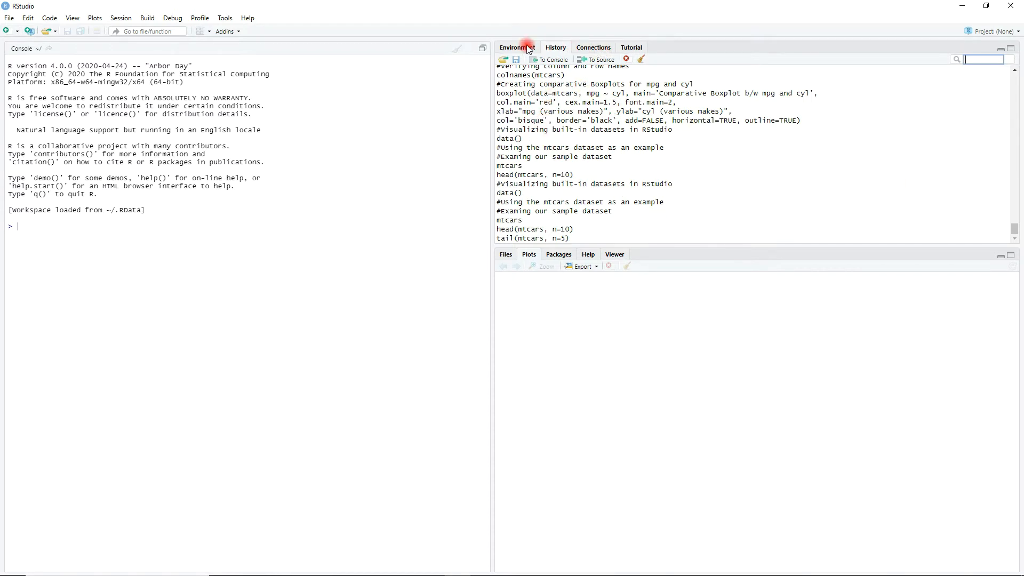
left_click(590, 49)
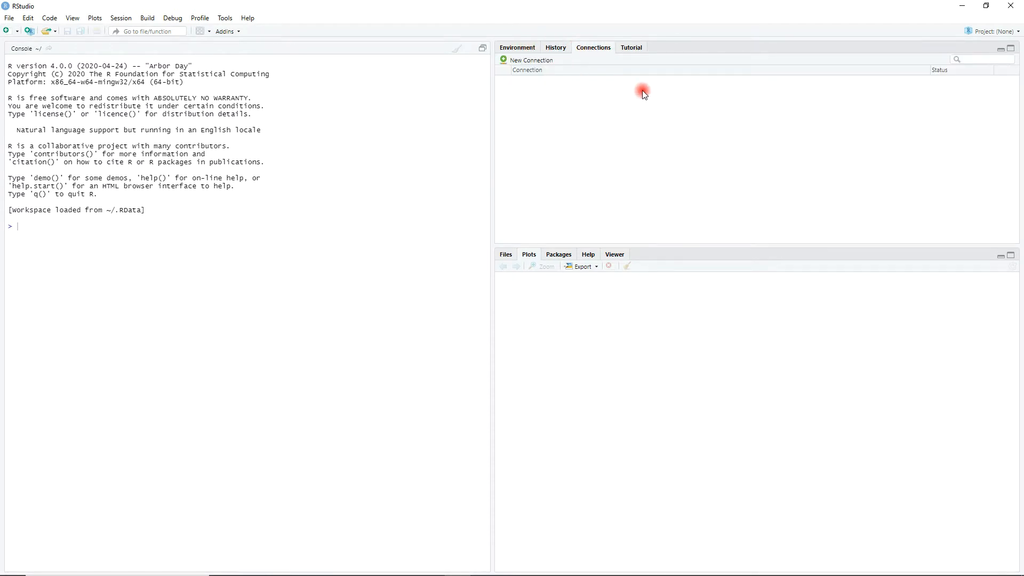
left_click(526, 51)
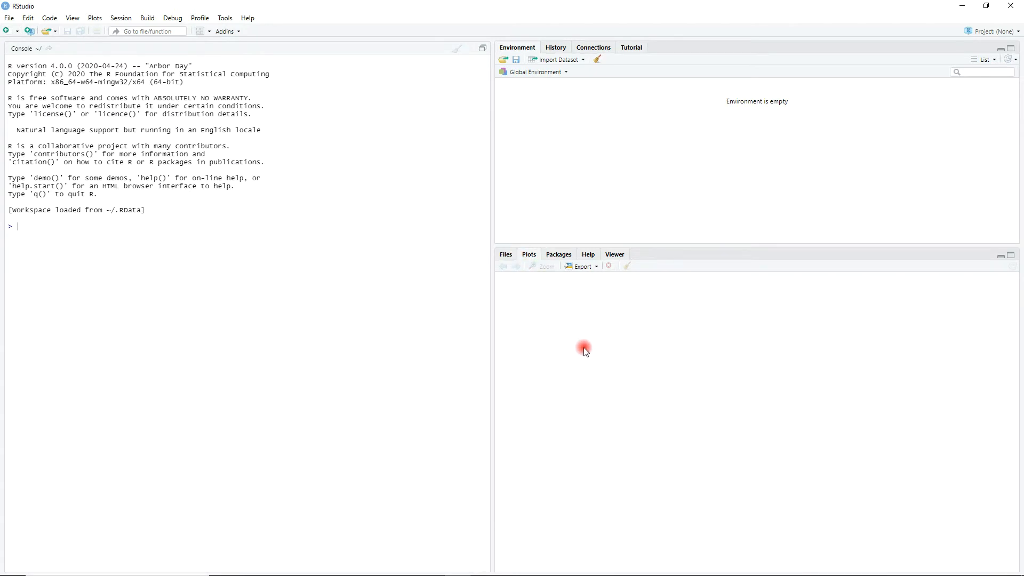
left_click(560, 255)
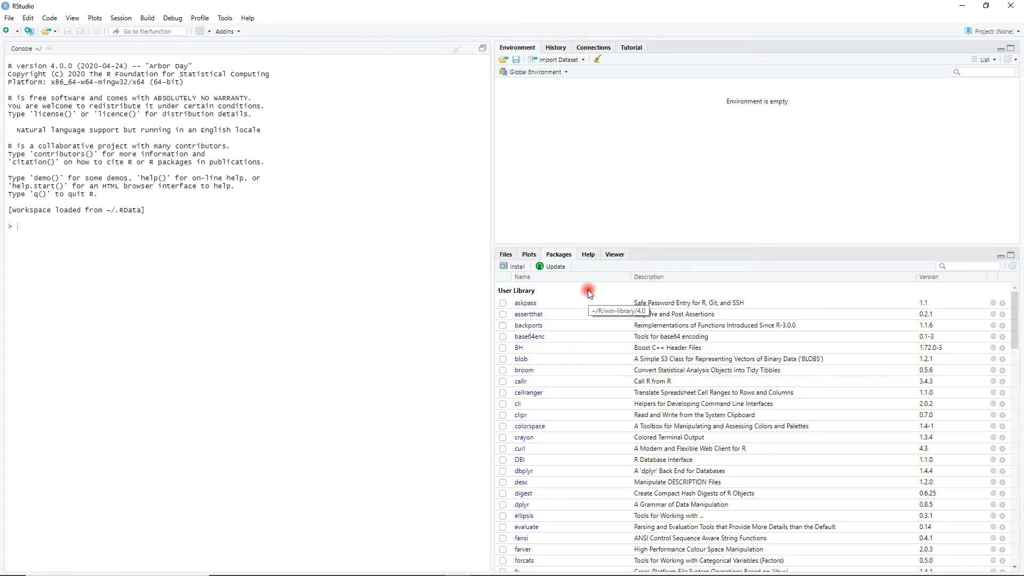
left_click(588, 255)
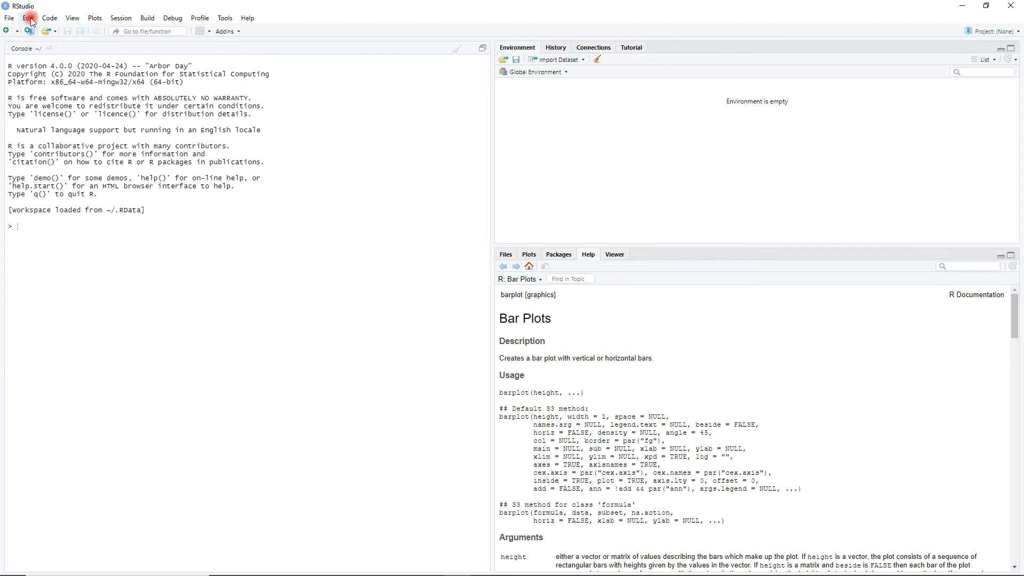
- Open the script mtcars_script_RP.R from the R_scripts folder inside CSDA1010
left_click(11, 18)
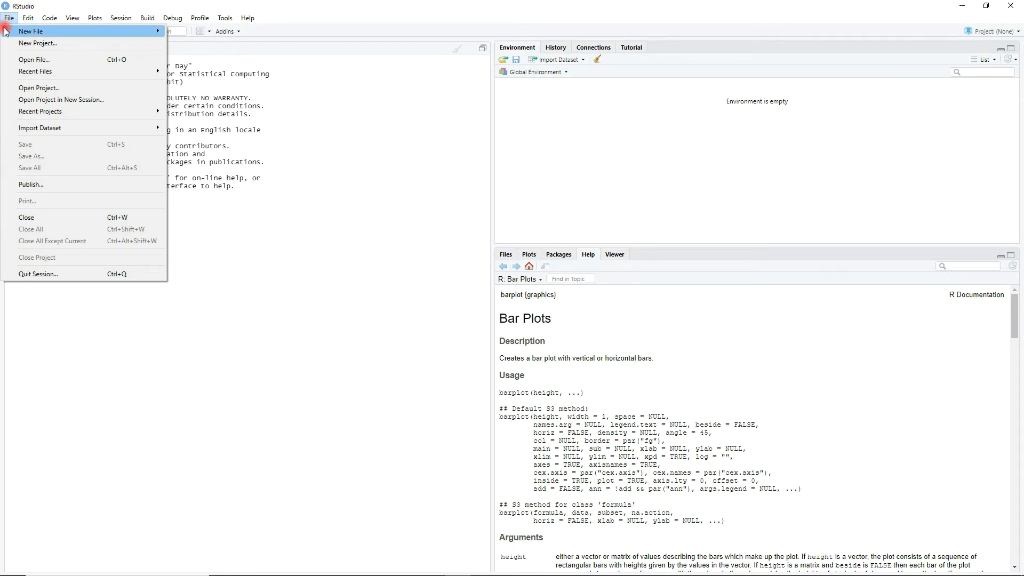
mouse_move(30, 19)
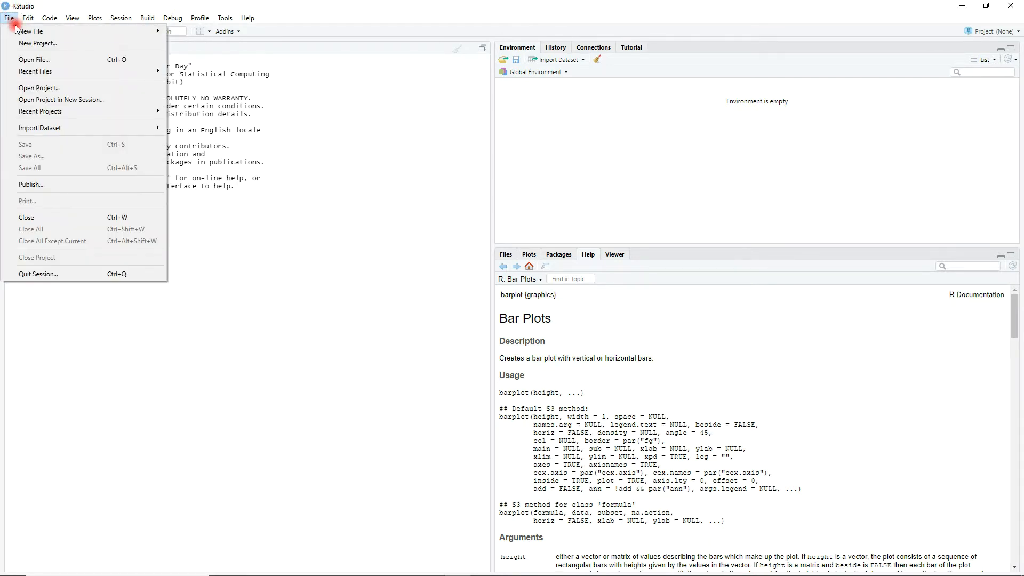
left_click(79, 58)
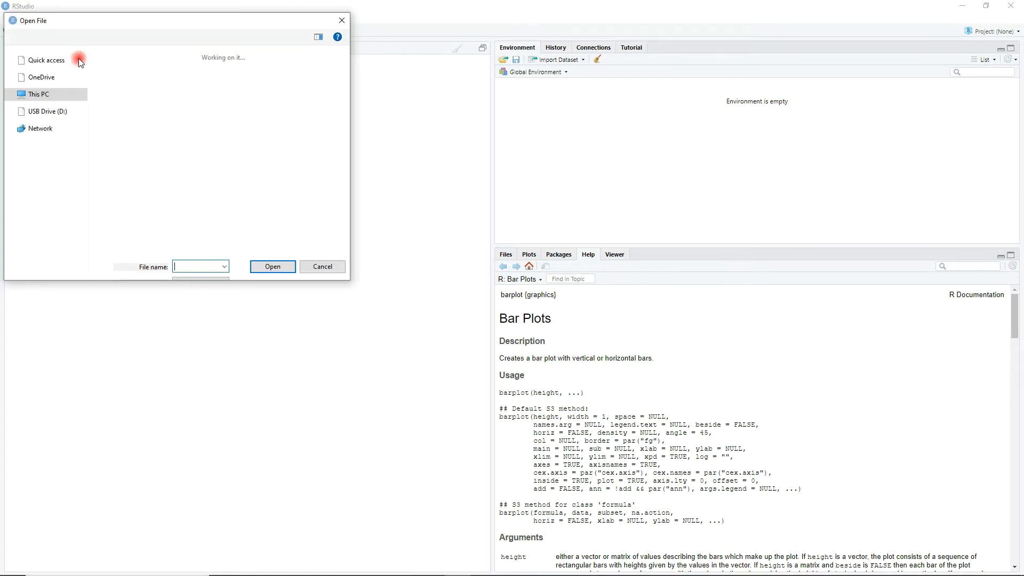
left_click_drag(273, 21, 350, 33)
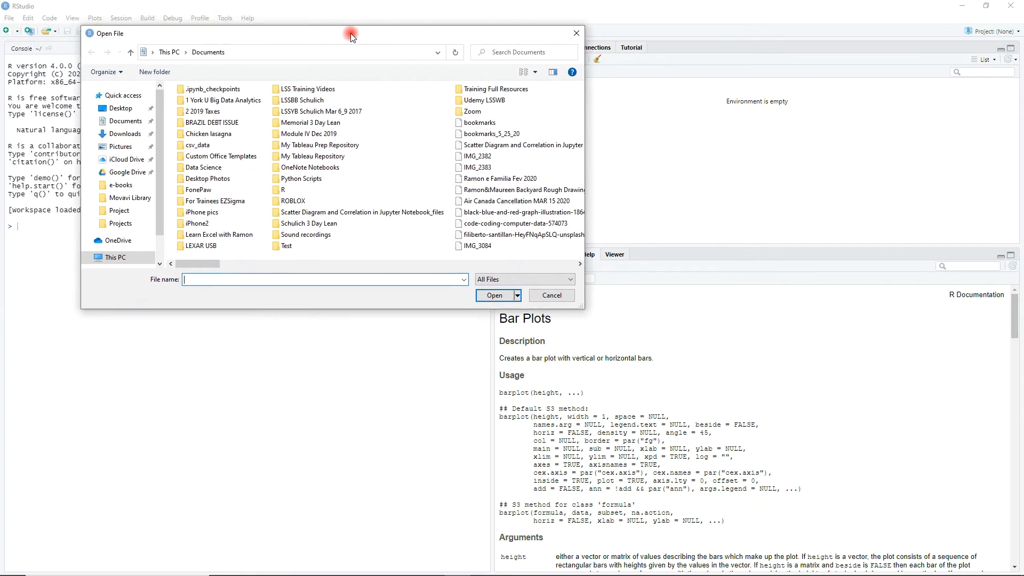
double_click(180, 100)
double_click(182, 111)
left_click(180, 100)
double_click(180, 100)
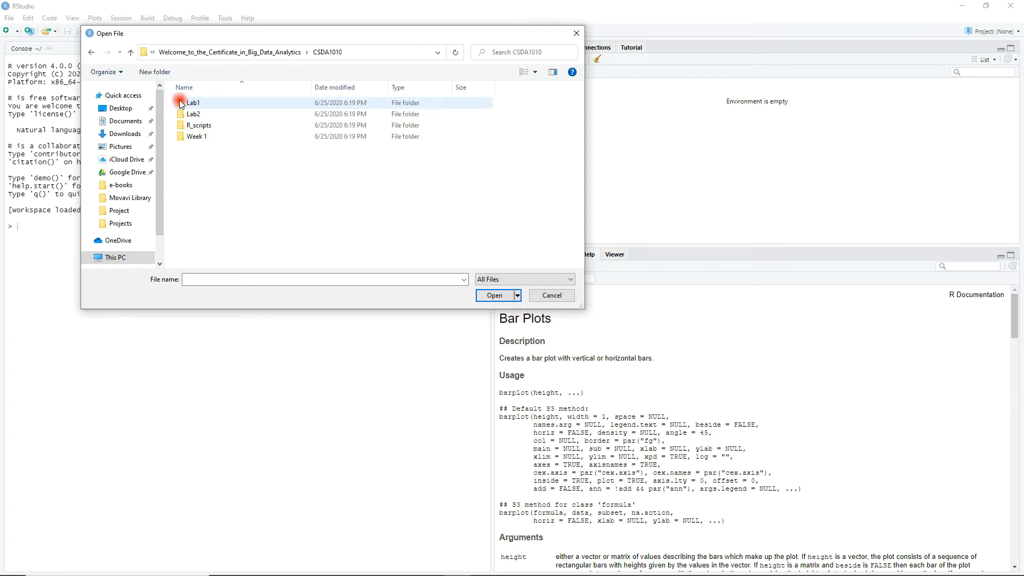
double_click(185, 124)
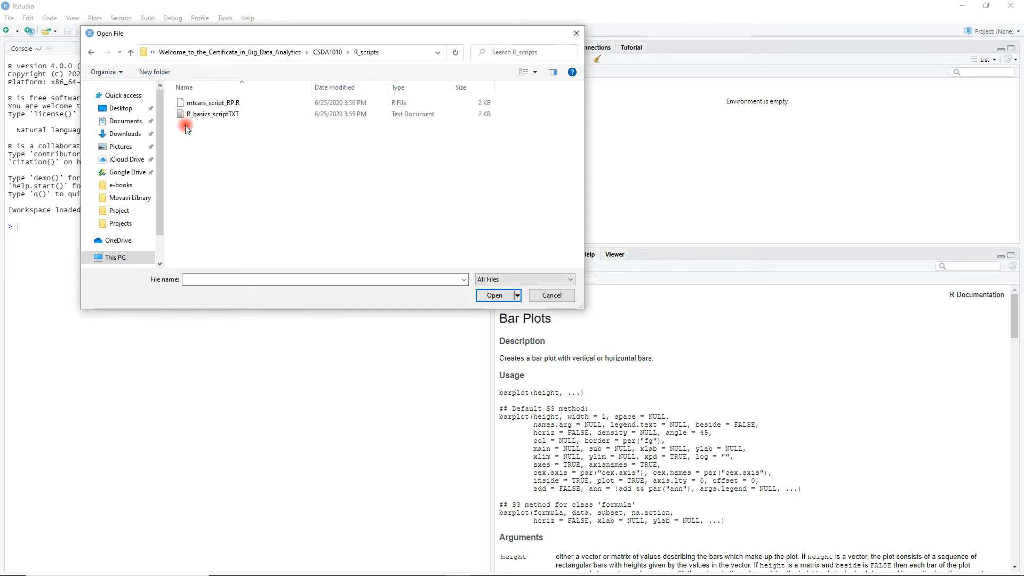
left_click(236, 104)
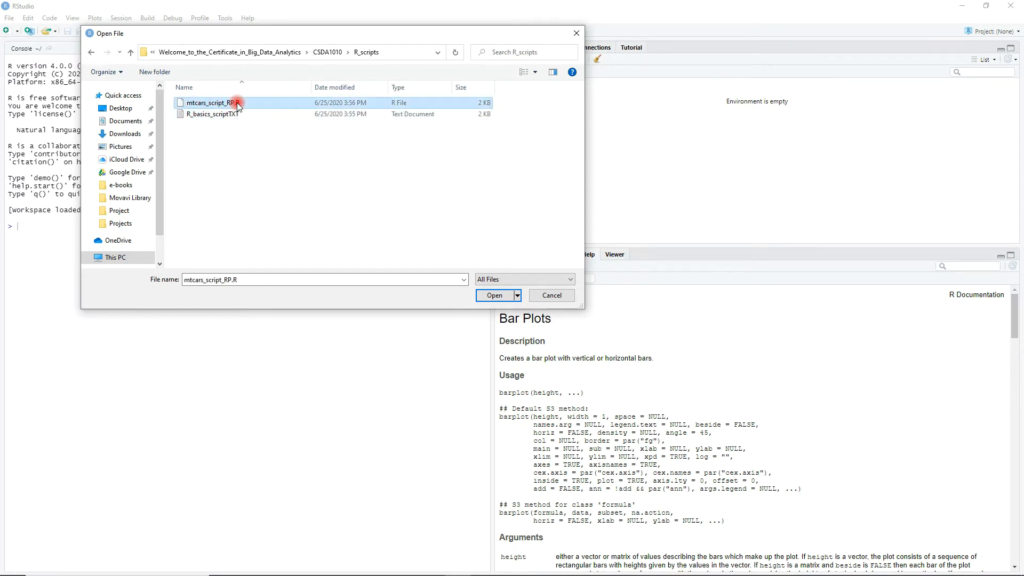
left_click(494, 296)
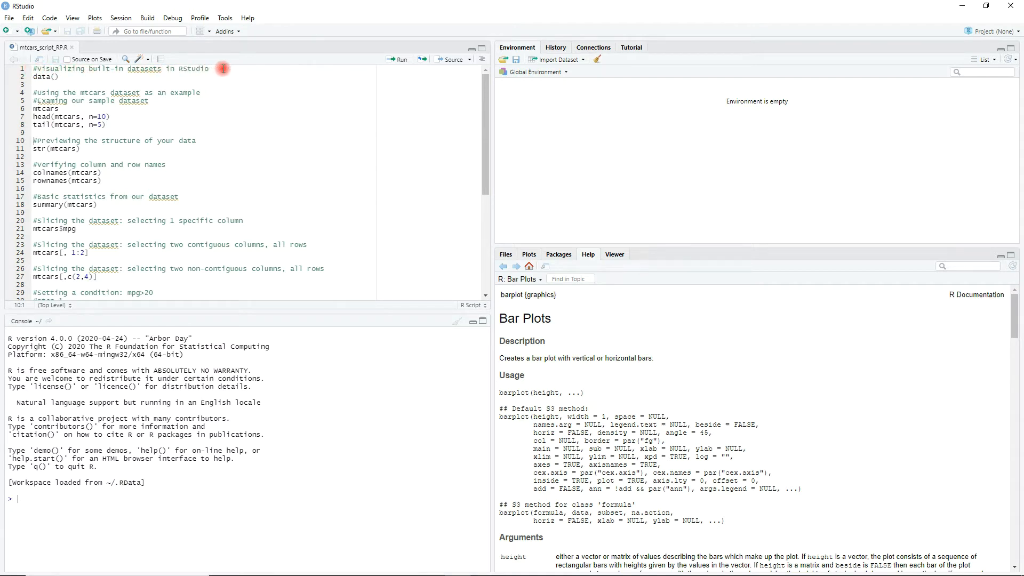
- Run the data() command on line 2 of the script, including its comment, to list the built-in datasets
left_click_drag(214, 67, 29, 70)
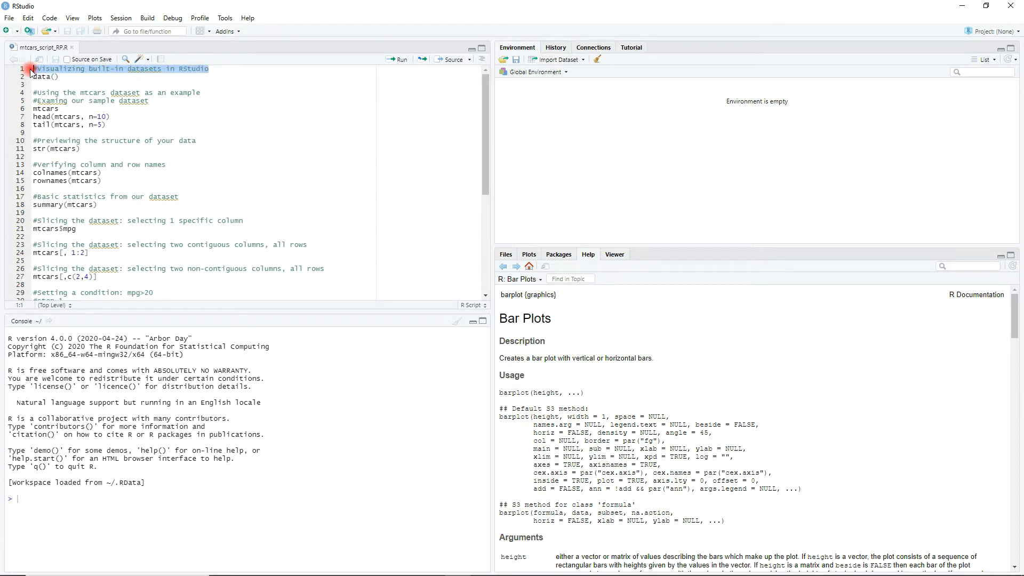
left_click(63, 78)
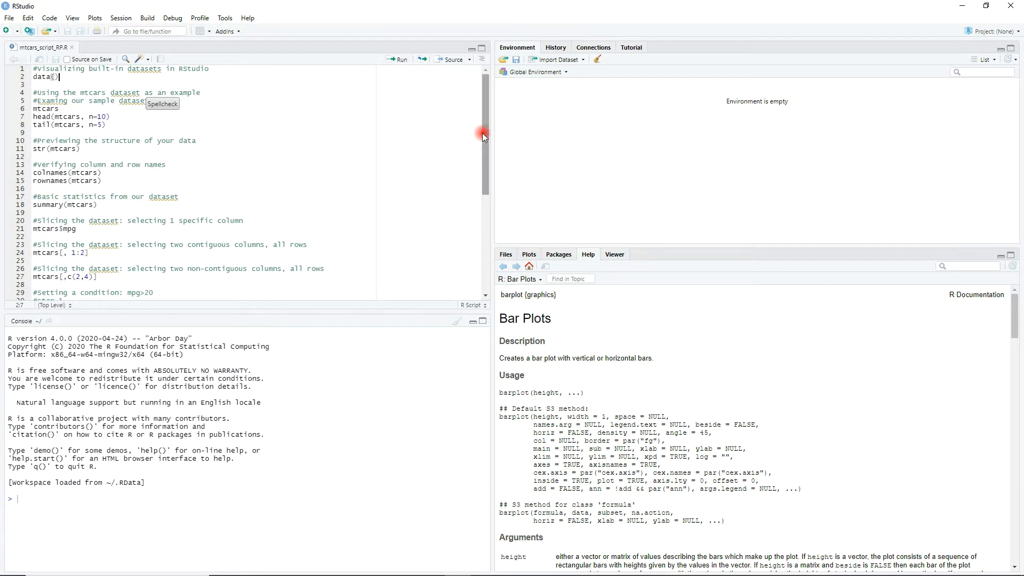
left_click_drag(484, 129, 491, 100)
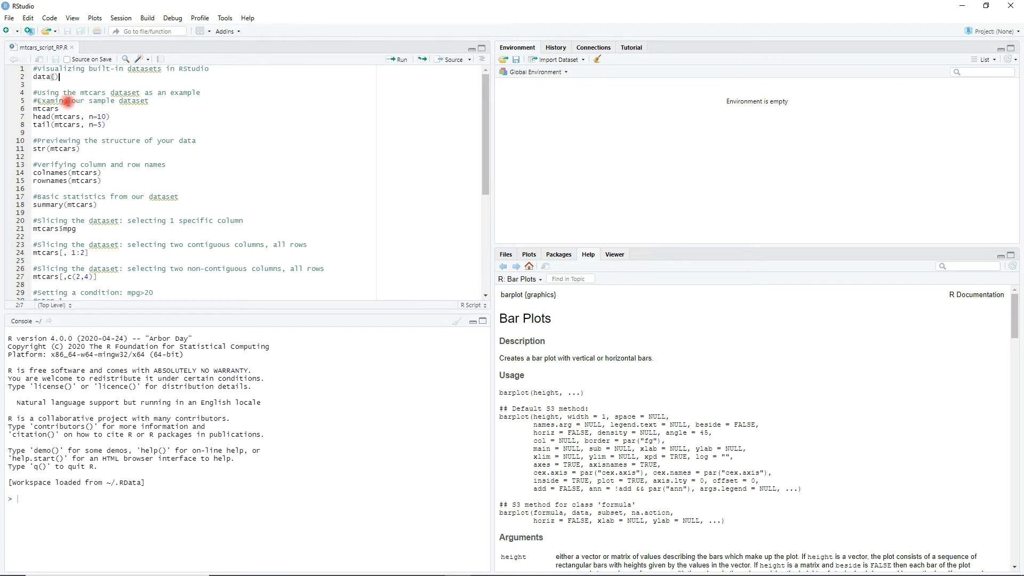
left_click_drag(33, 77, 60, 77)
left_click(60, 77)
left_click(63, 78)
left_click(397, 59)
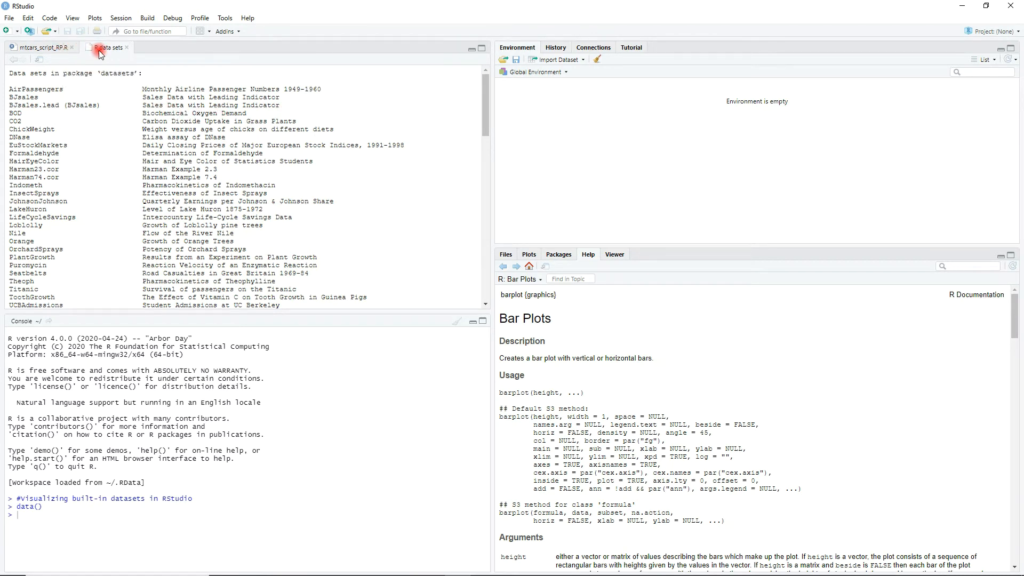
- Examine the list of built-in datasets and their descriptions, particularly the HairEyeColor and mtcars entries
left_click_drag(10, 73, 161, 76)
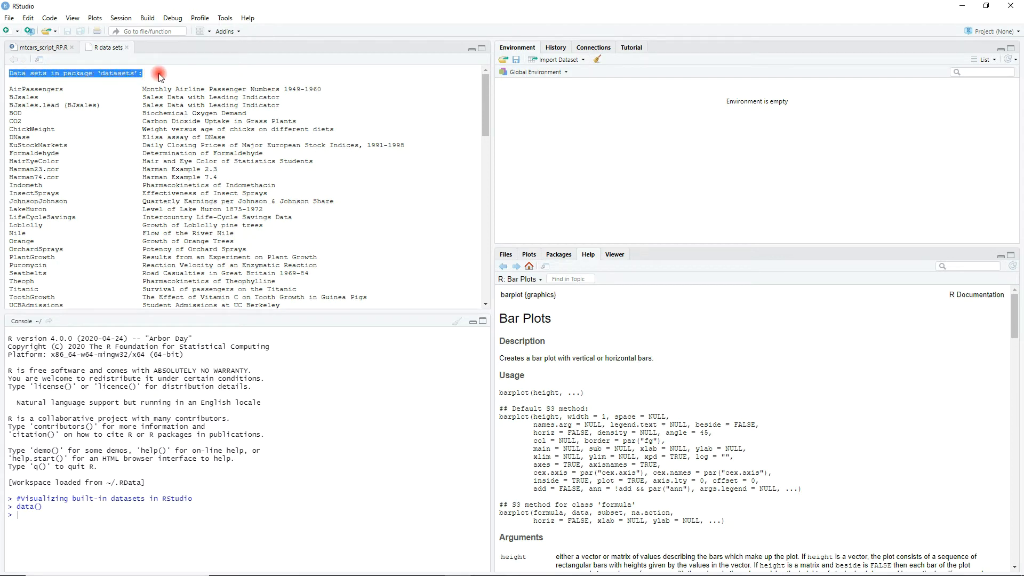
left_click(149, 75)
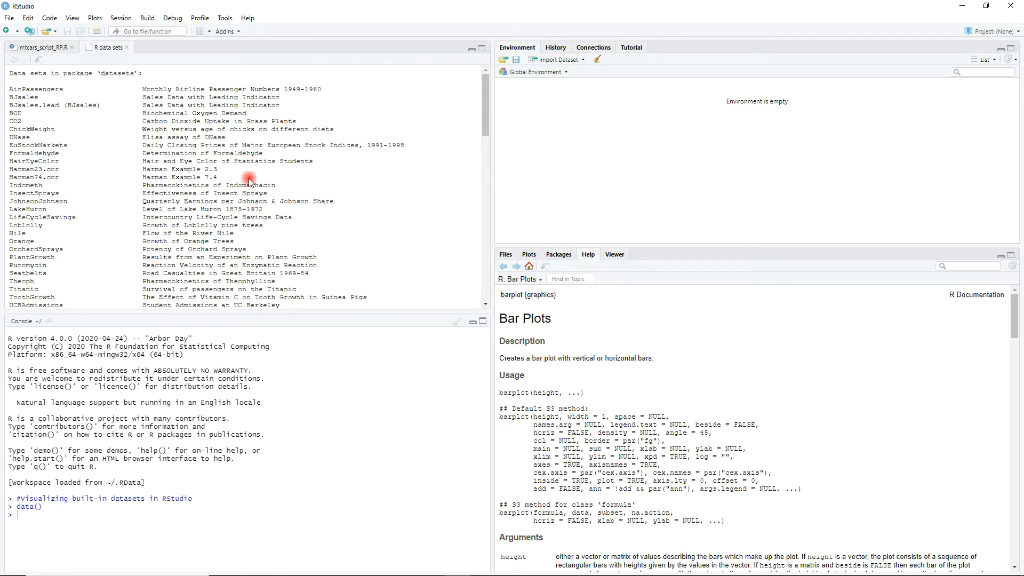
left_click_drag(10, 162, 68, 161)
left_click(141, 162)
left_click_drag(142, 161, 320, 161)
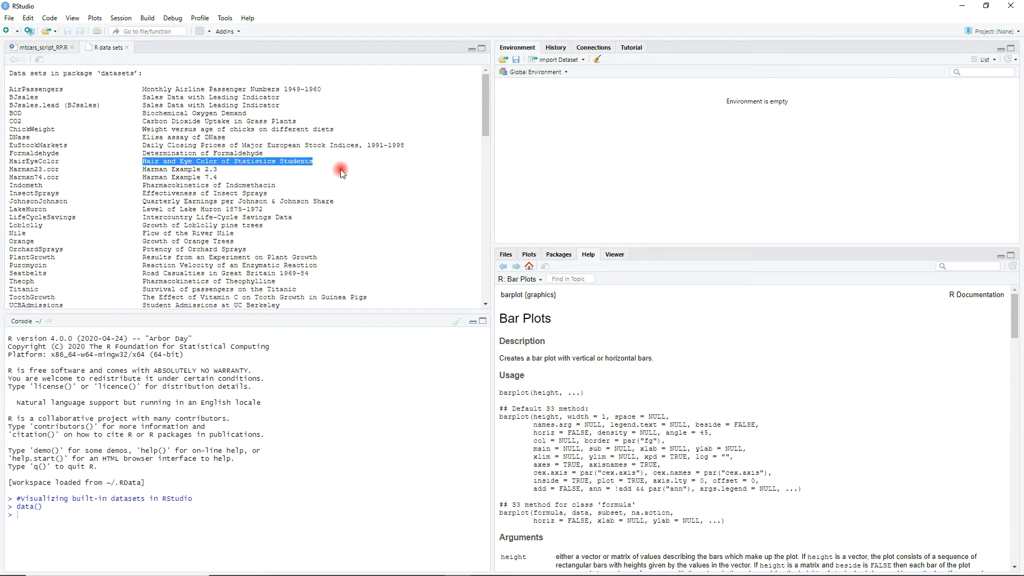
left_click(341, 171)
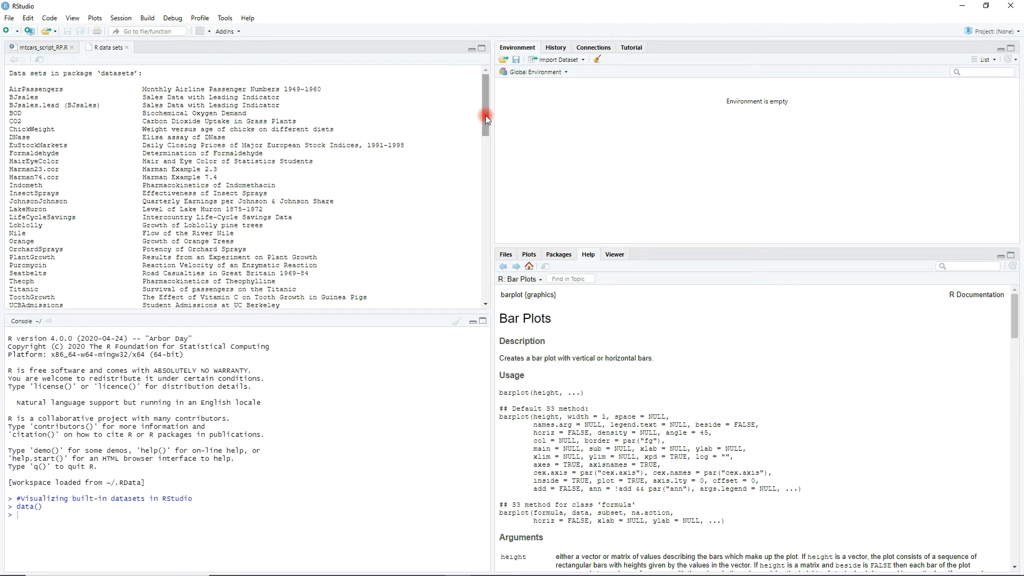
left_click_drag(487, 111, 497, 213)
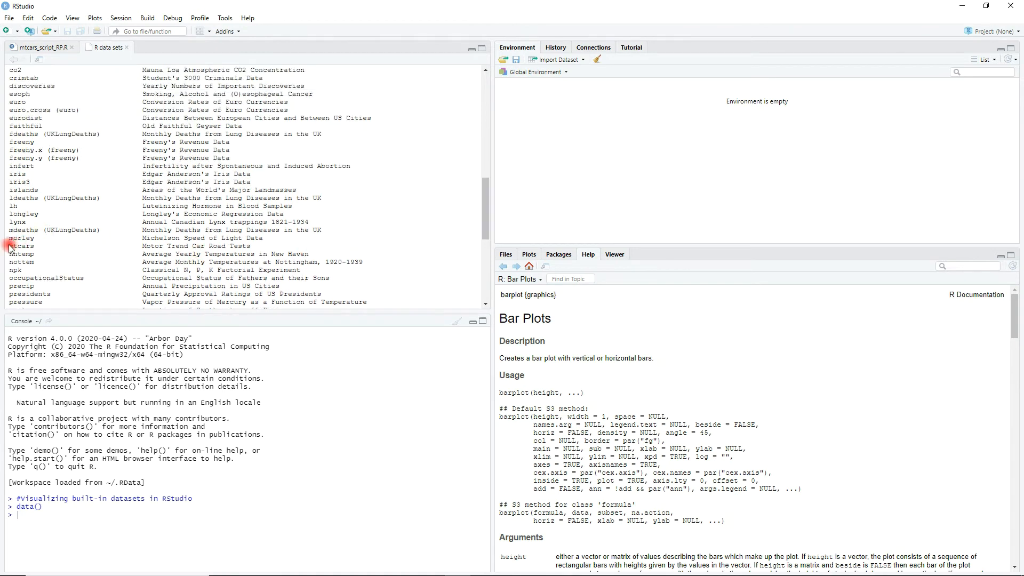
left_click_drag(11, 246, 259, 249)
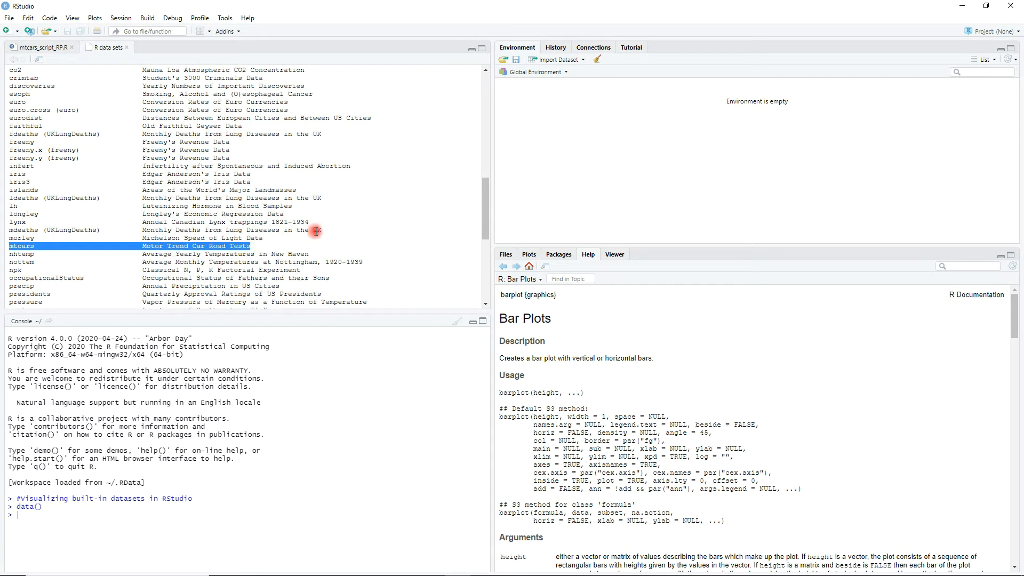
left_click(261, 246)
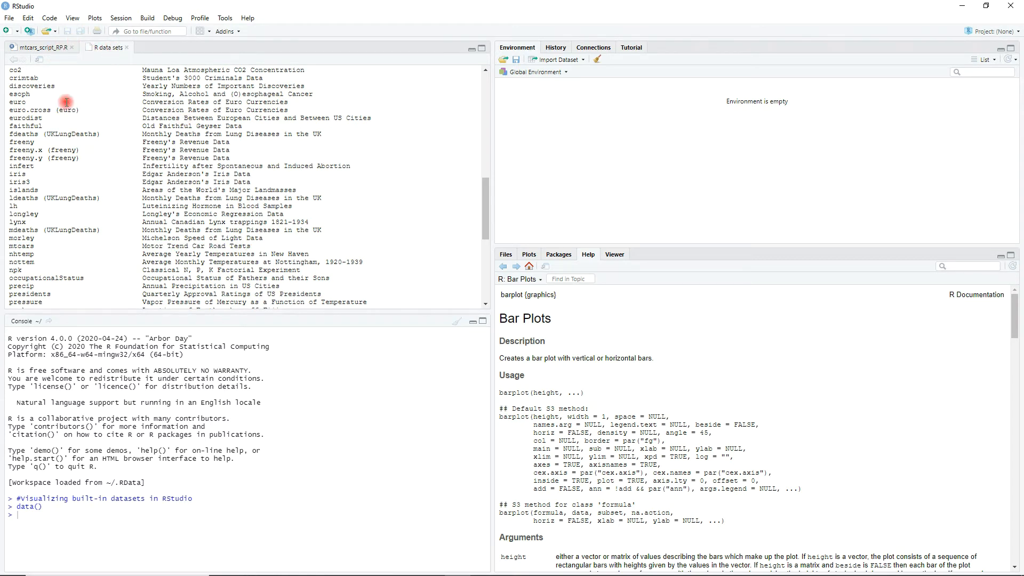
- Run mtcars on line 6 of mtcars_script_RP.R to print the whole dataset, and view the printed table from its column headers
left_click(46, 50)
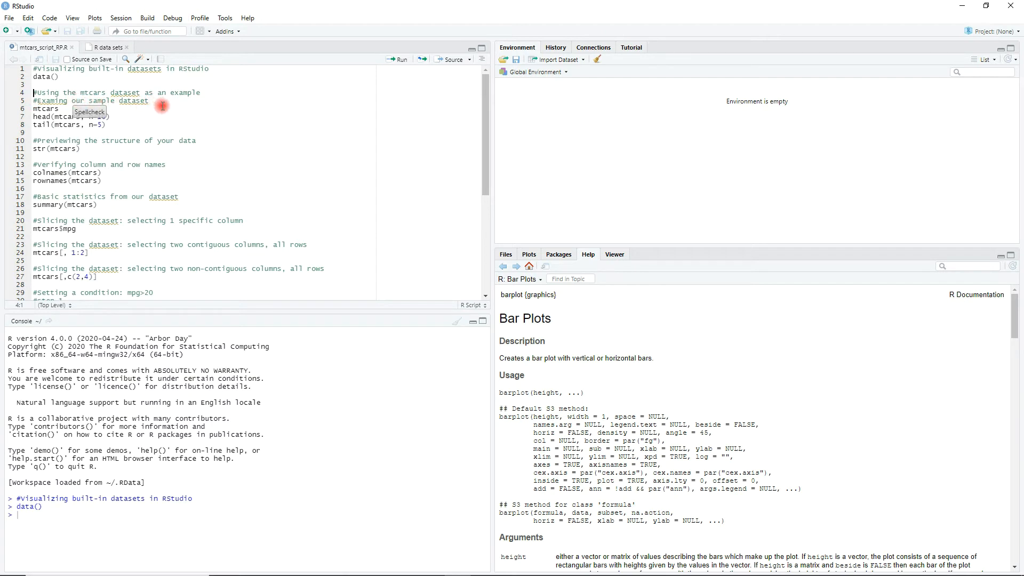
left_click(161, 127)
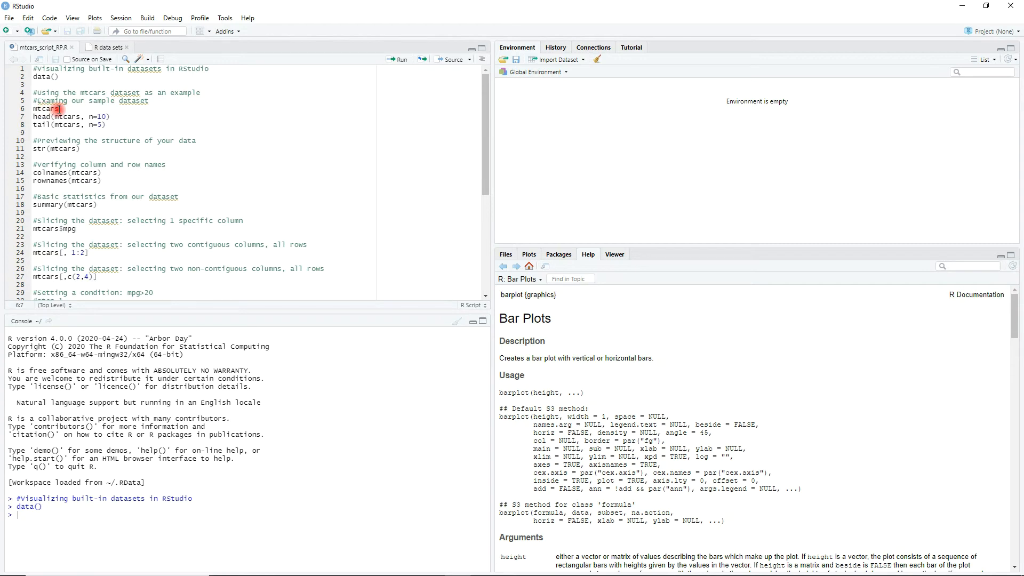
left_click(103, 49)
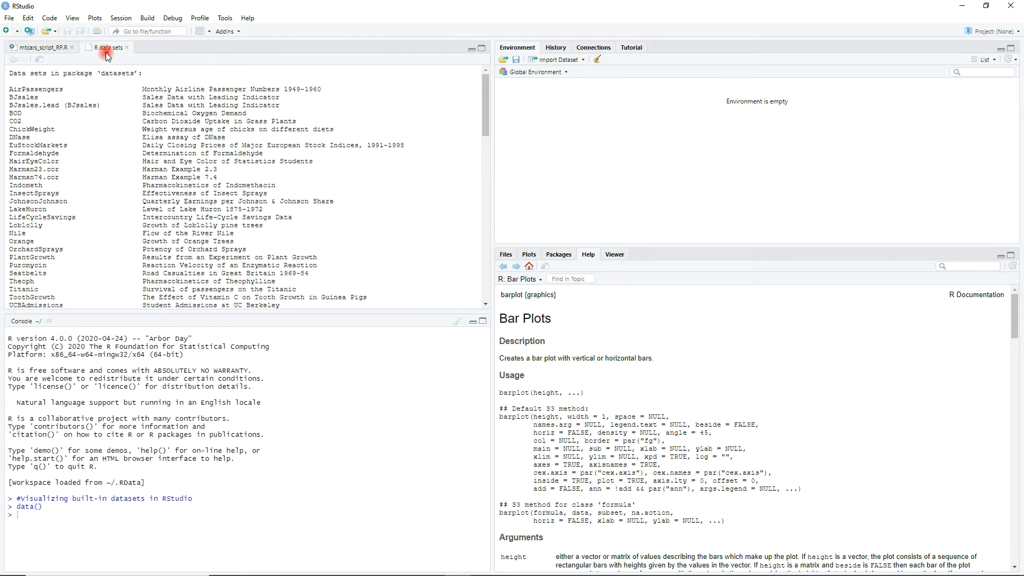
left_click(42, 48)
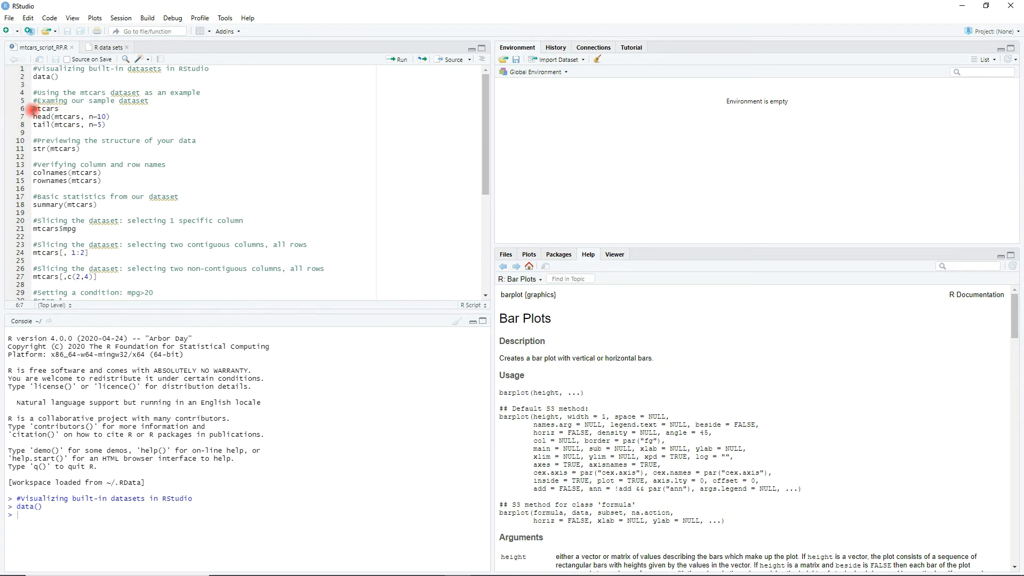
left_click(392, 59)
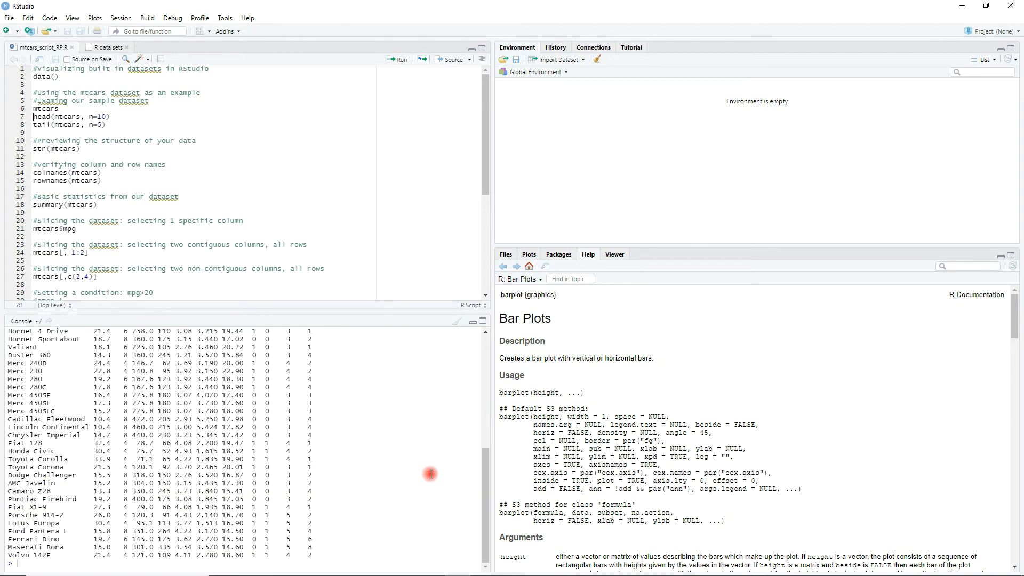
mouse_move(488, 488)
left_mouse_down()
mouse_move(488, 440)
mouse_move(488, 472)
left_mouse_up()
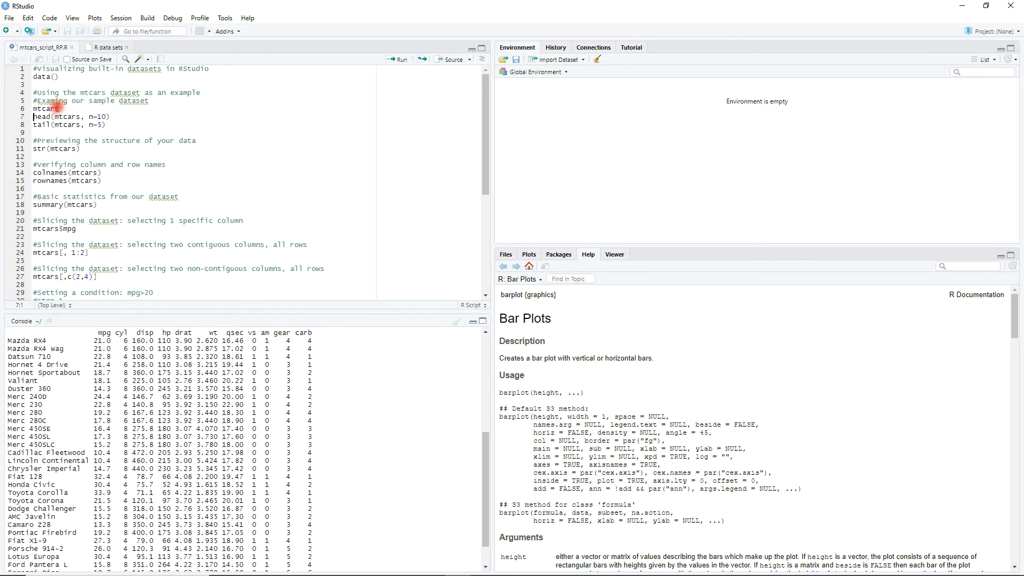
- Run head(mtcars, n=10) on line 7 of the script and highlight its output in the console for review
left_click(60, 109)
left_click(109, 126)
left_click(93, 117)
left_click_drag(80, 116, 56, 116)
left_click(110, 117)
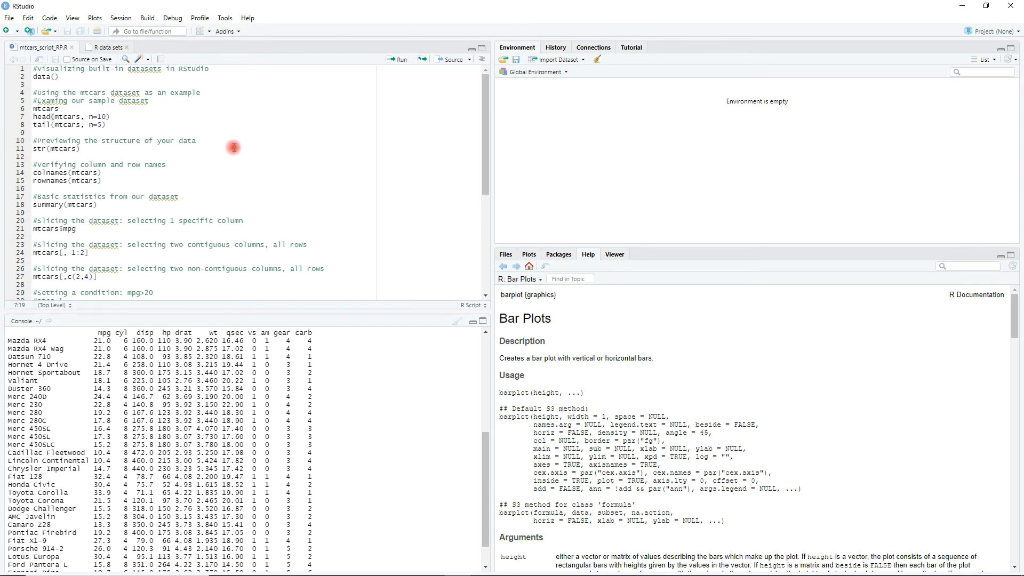
left_click(399, 60)
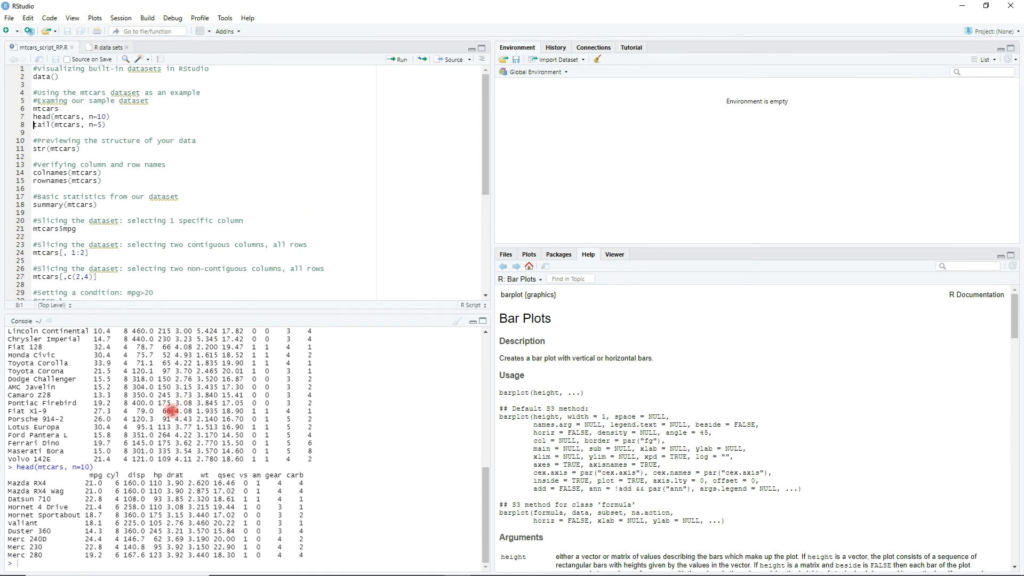
left_click_drag(16, 468, 317, 551)
left_click(317, 552)
- Run tail(mtcars, n=5) on line 8 of the script and highlight the returned rows in the console for review
left_click(107, 125)
key("ctrl+Return")
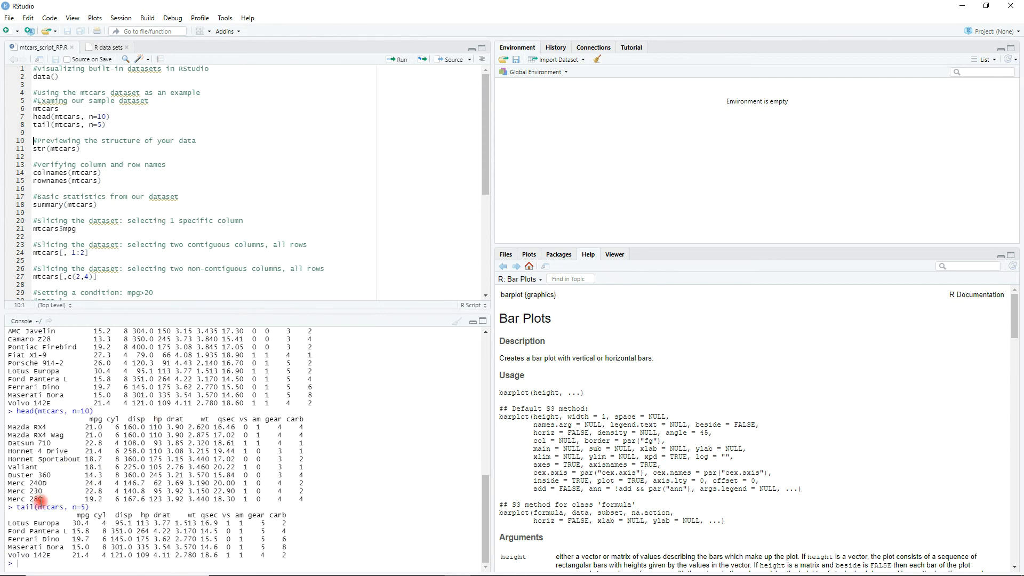
left_click_drag(16, 507, 295, 556)
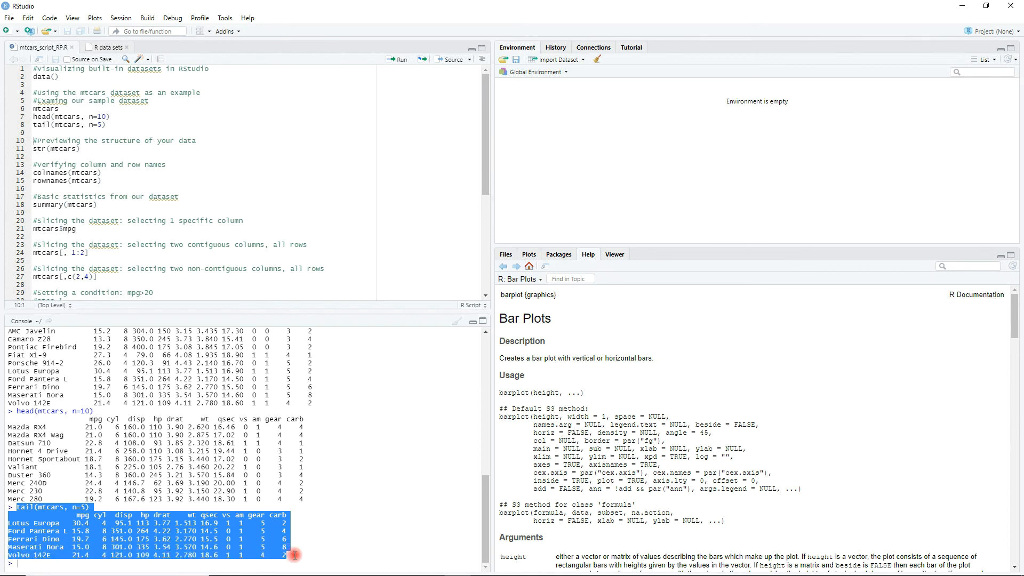
left_click(294, 555)
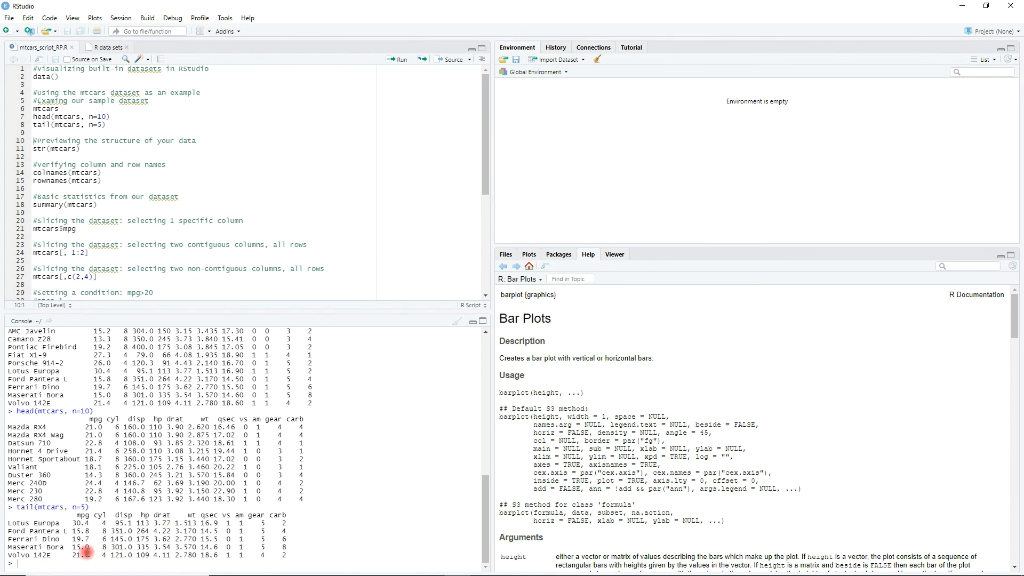